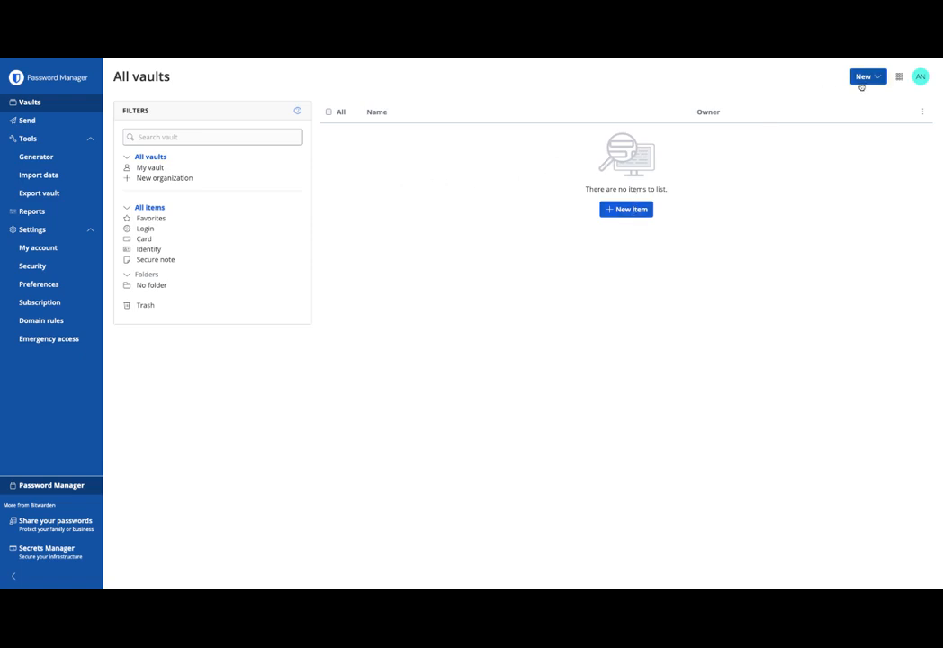
- Start a new vault item named Amazon and enter the login's username
{"action": "left_click", "coordinate": [628, 210]}
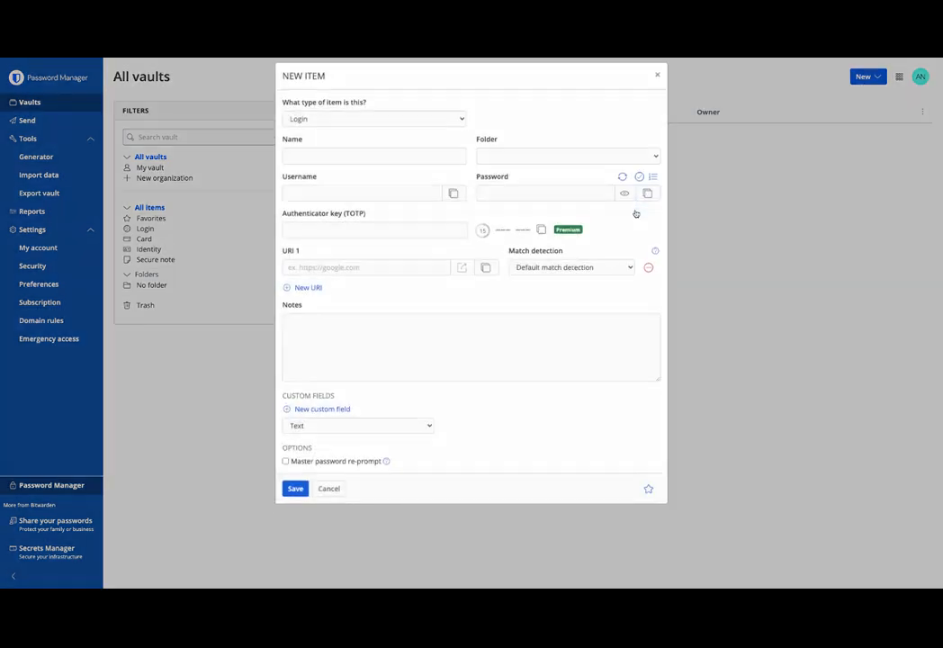
{"action": "left_click", "coordinate": [338, 169]}
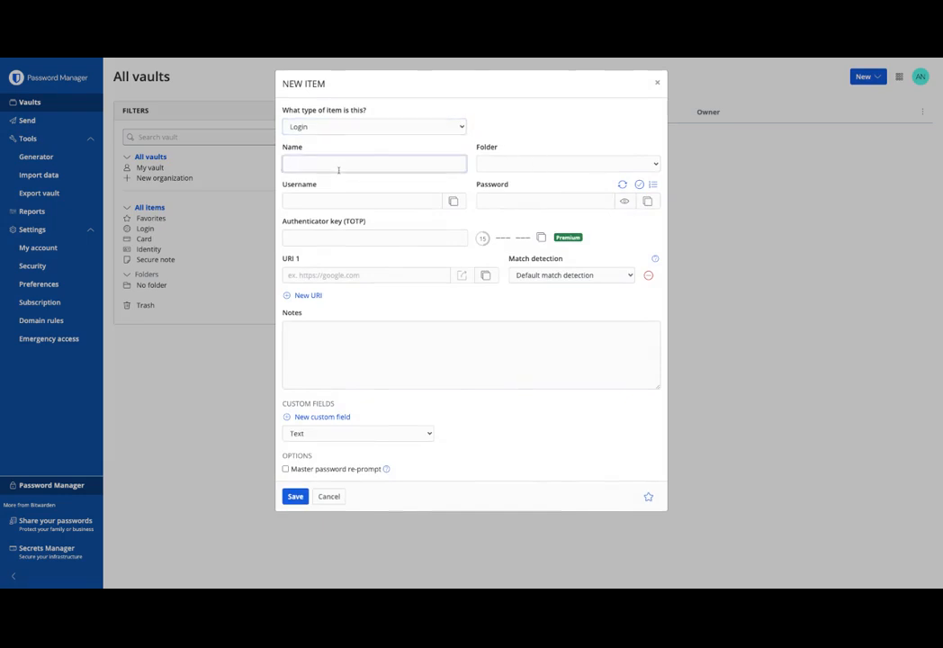
{"action": "type", "text": "Amazon"}
{"action": "left_click", "coordinate": [372, 200]}
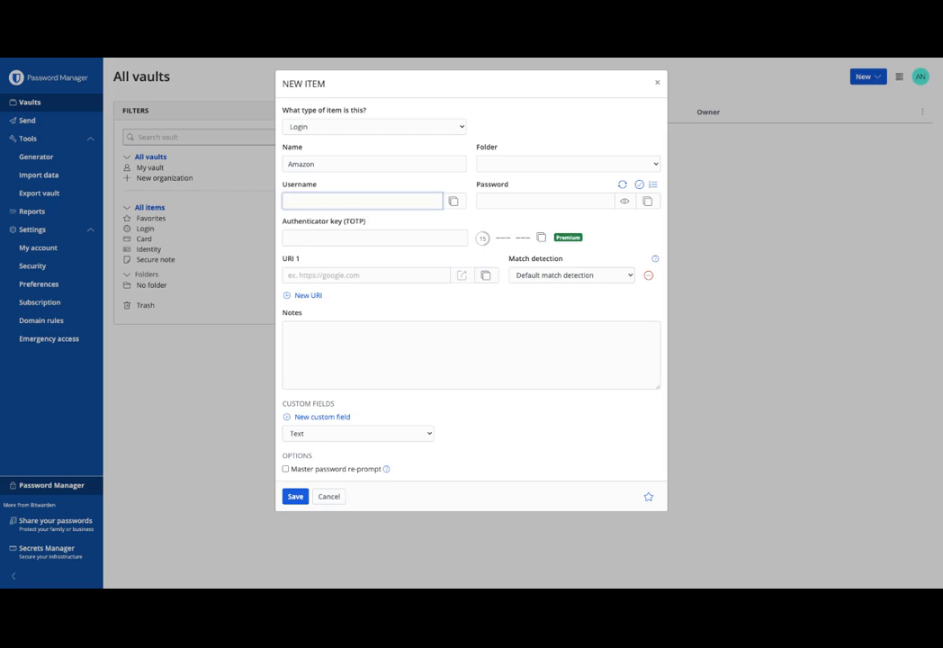
{"action": "type", "text": "amazonlover"}
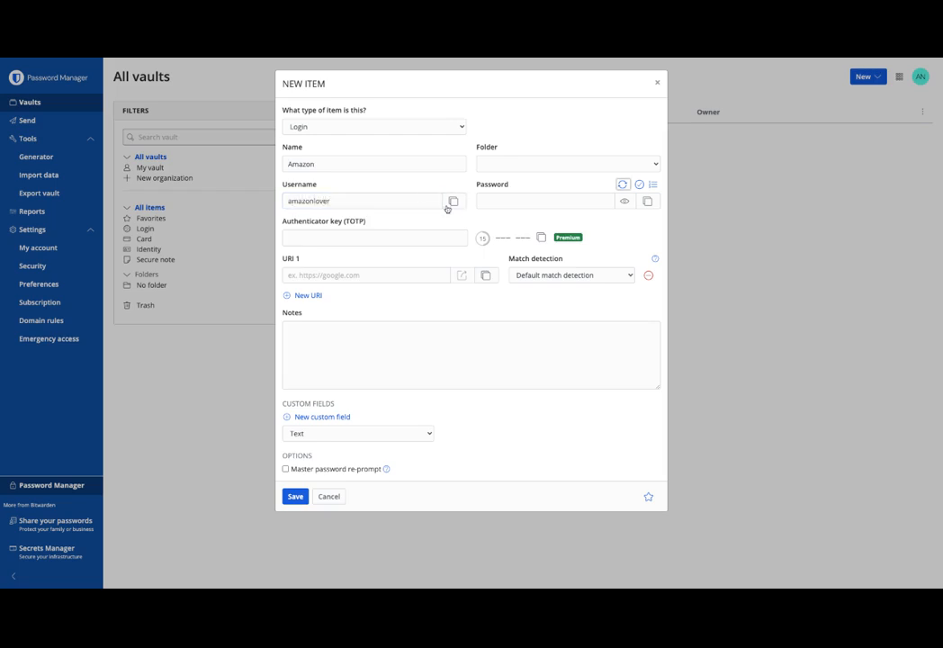
- Replace the manually typed password with a generated random password
{"action": "left_click", "coordinate": [516, 202]}
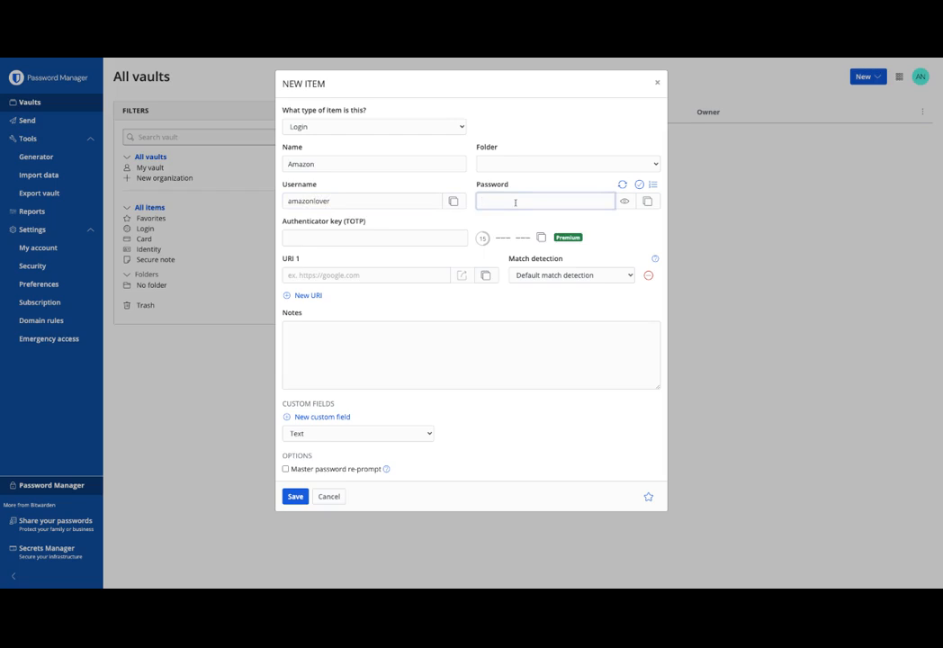
{"action": "type", "text": "*********"}
{"action": "left_click", "coordinate": [625, 200]}
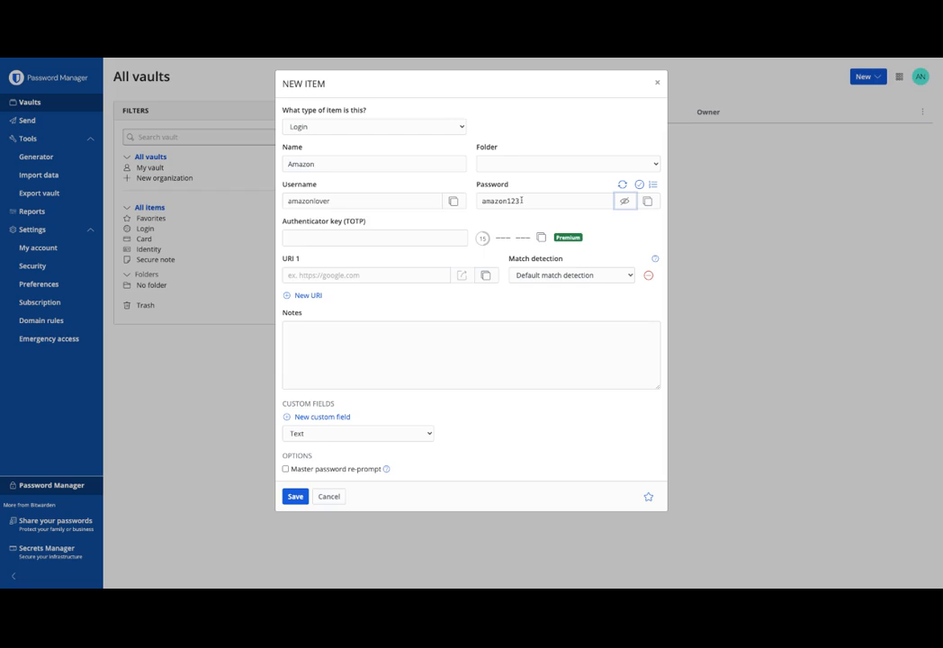
{"action": "double_click", "coordinate": [519, 201]}
{"action": "key", "text": "BackSpace"}
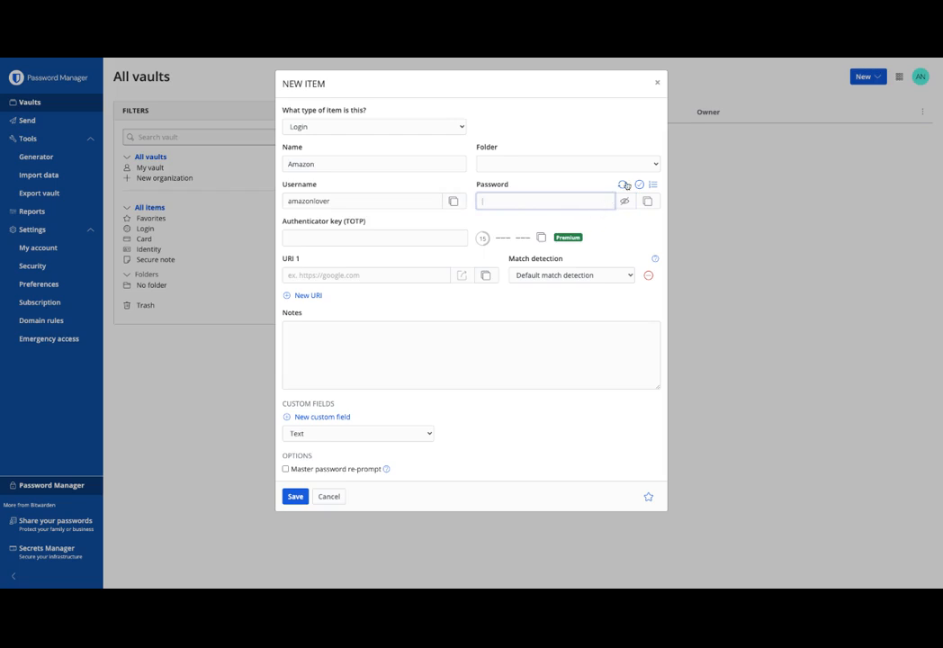
{"action": "left_click", "coordinate": [625, 186]}
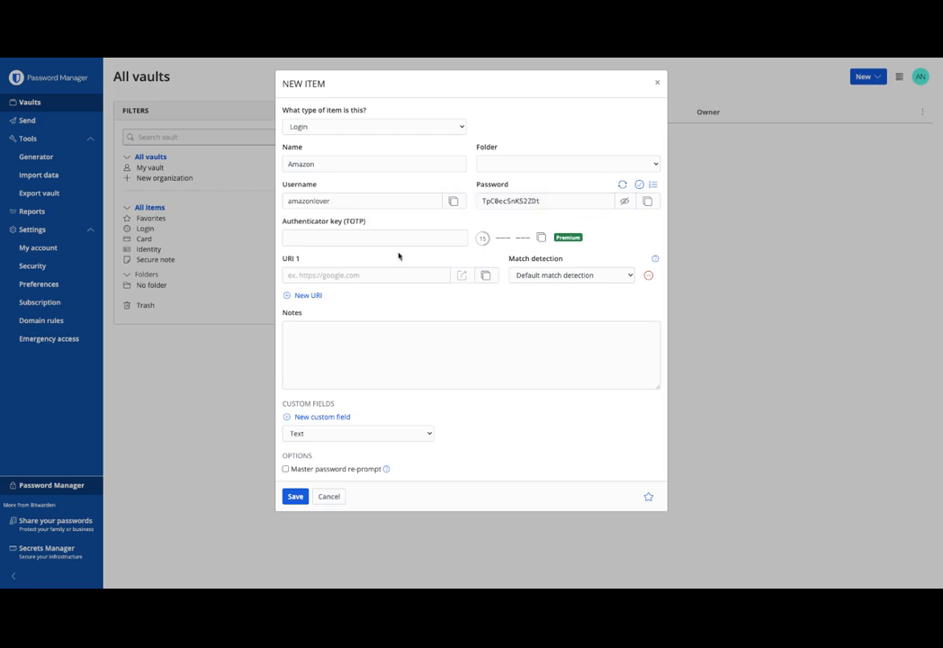
{"action": "left_click", "coordinate": [351, 275]}
{"action": "type", "text": "https://"}
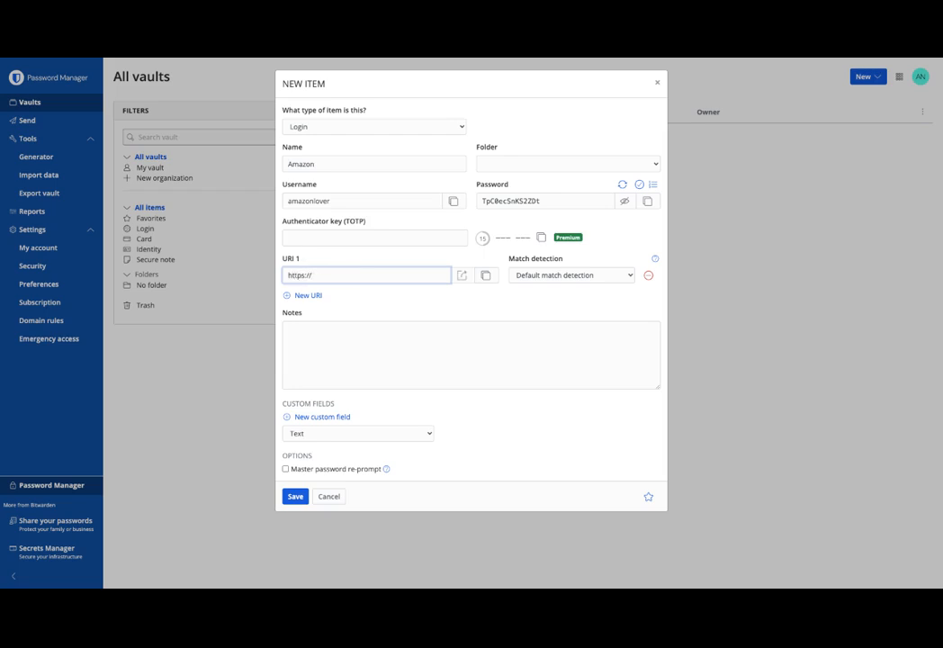
{"action": "type", "text": "amz"}
{"action": "key", "text": "BackSpace"}
{"action": "type", "text": "azon.com"}
- Save the new Amazon login item
{"action": "left_click", "coordinate": [297, 497]}
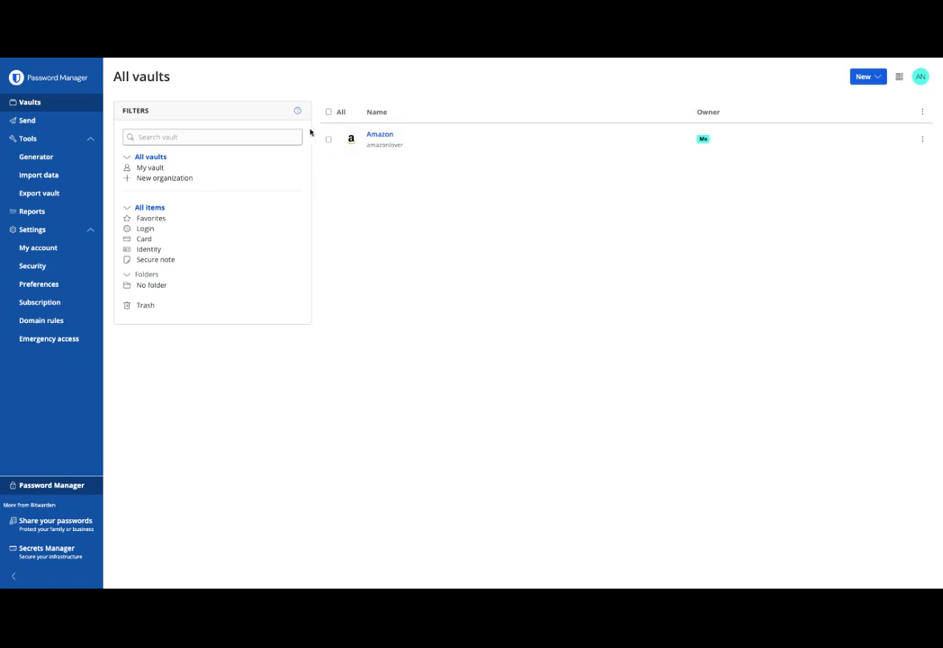
- On the Export vault page, choose the .json (Encrypted) format with the Password protected export type
{"action": "left_click", "coordinate": [52, 195]}
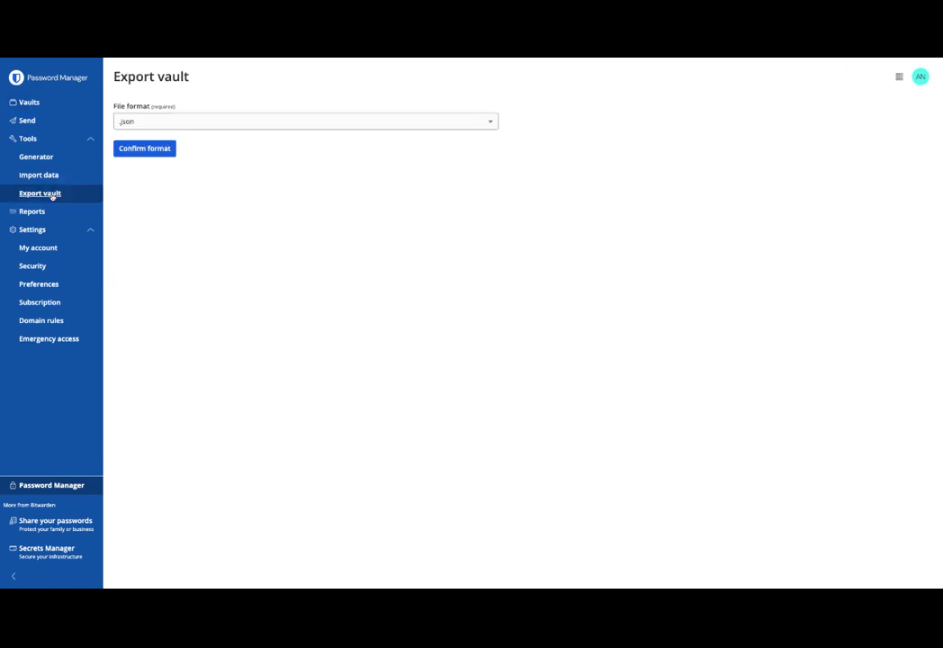
{"action": "left_click", "coordinate": [490, 123]}
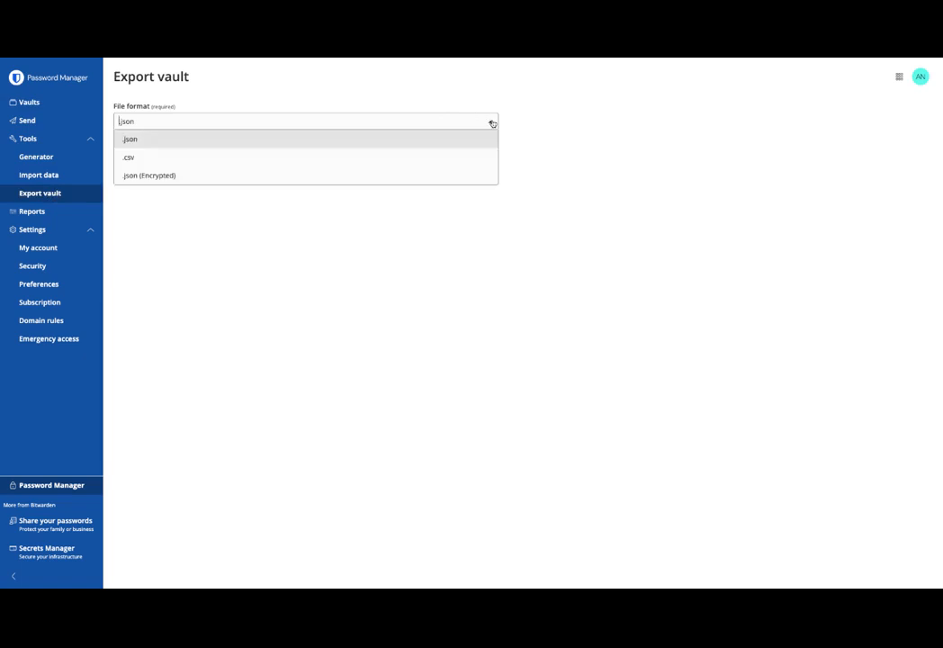
{"action": "left_click", "coordinate": [217, 178]}
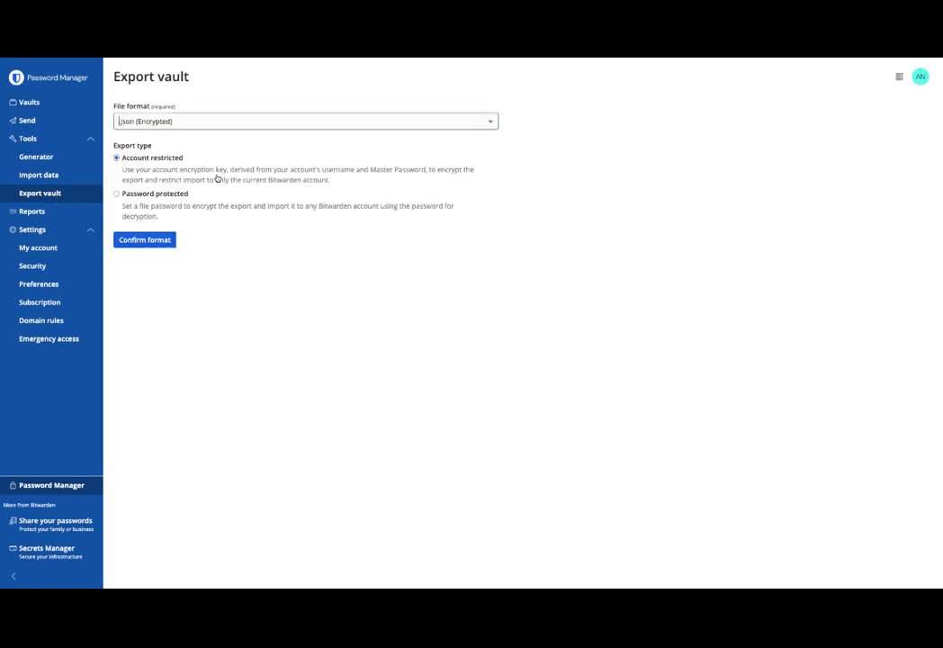
{"action": "left_click", "coordinate": [116, 193]}
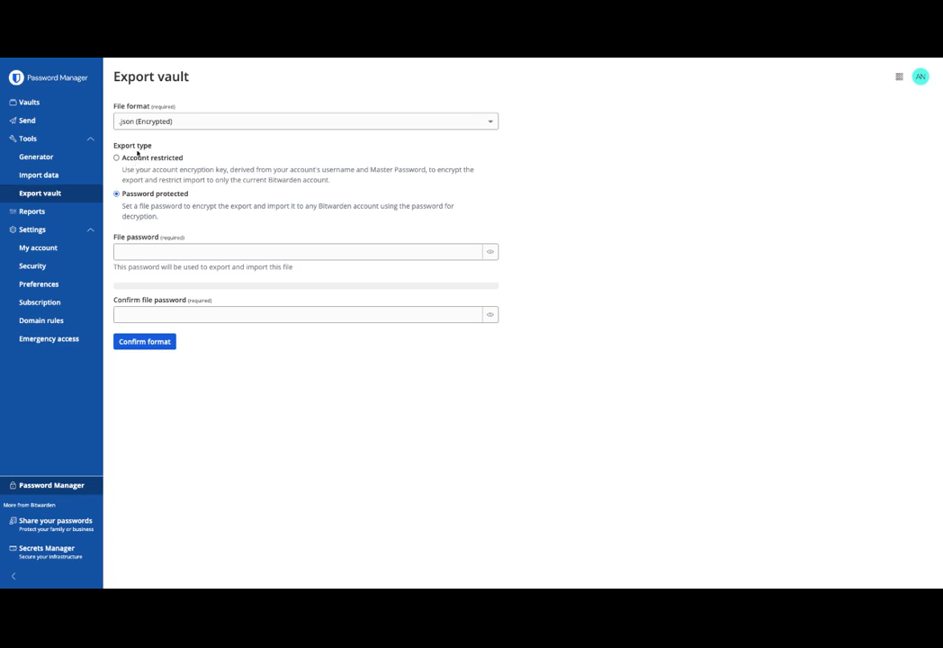
- Set the export file password, confirm the format, and export after verifying the master password
{"action": "left_click", "coordinate": [166, 253]}
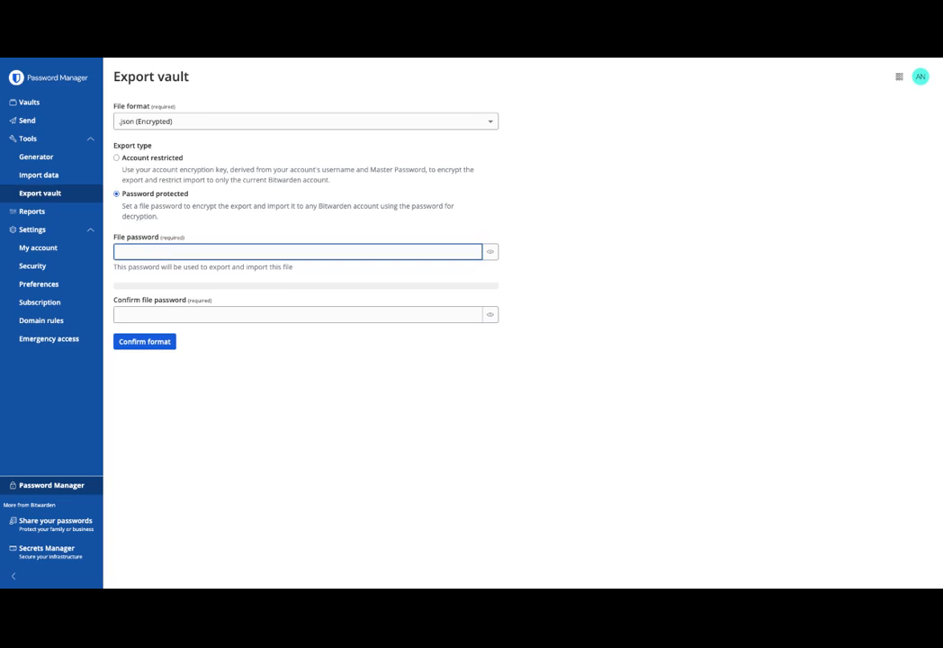
{"action": "left_click", "coordinate": [490, 252]}
{"action": "left_click", "coordinate": [337, 253]}
{"action": "type", "text": "123"}
{"action": "left_click", "coordinate": [427, 315]}
{"action": "type", "text": "123"}
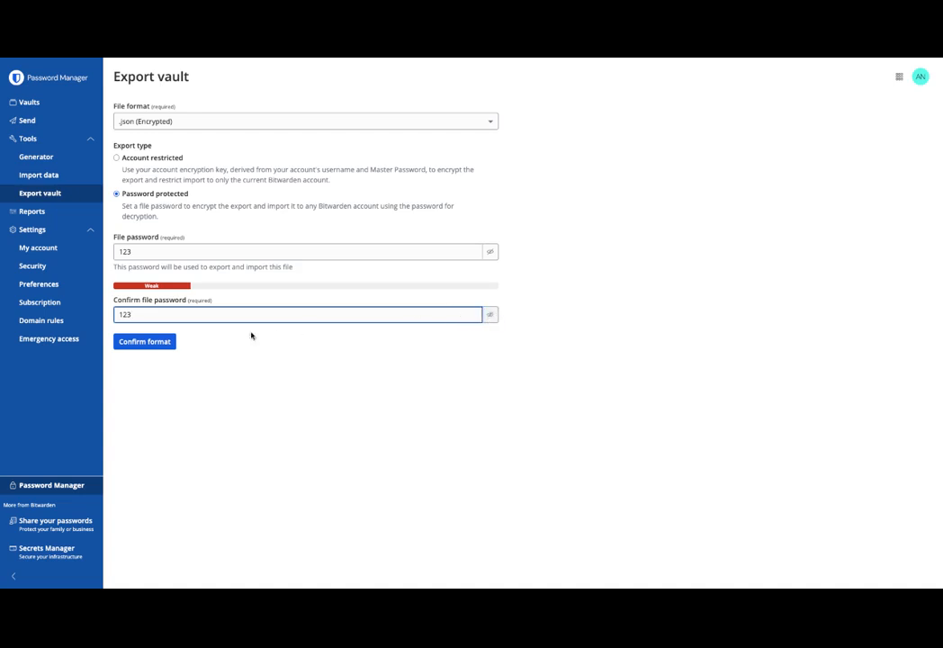
{"action": "left_click", "coordinate": [167, 342]}
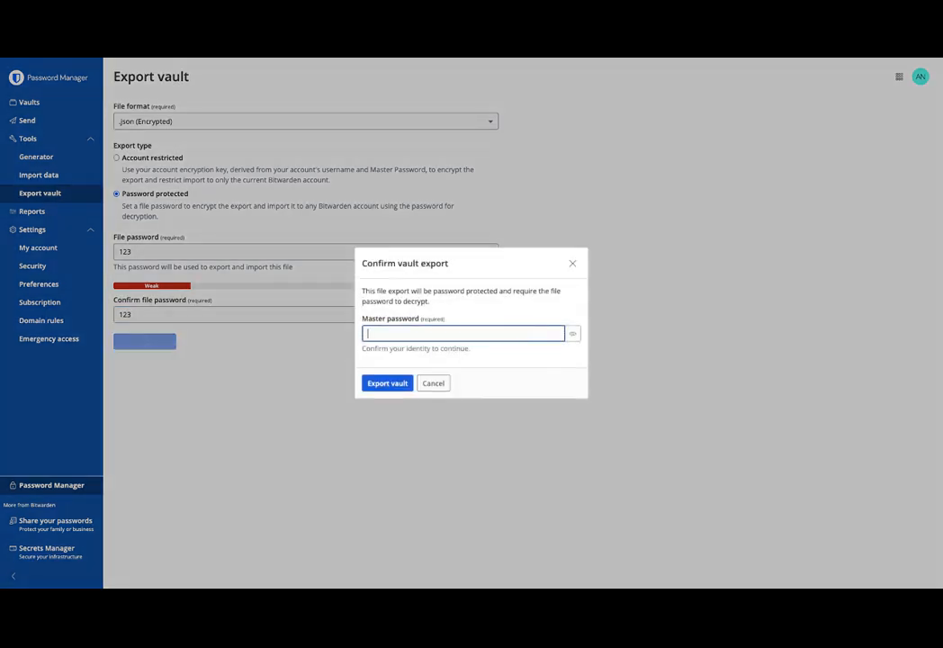
{"action": "type", "text": "**********"}
{"action": "left_click", "coordinate": [397, 383]}
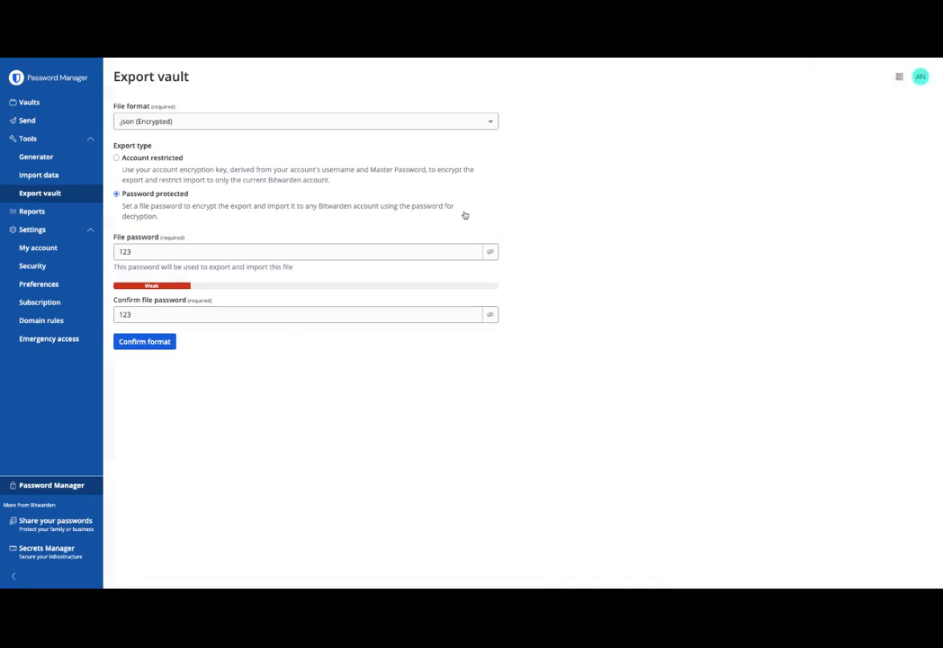
- Select the Amazon login in the vault list and delete it to trash
{"action": "left_click", "coordinate": [45, 103]}
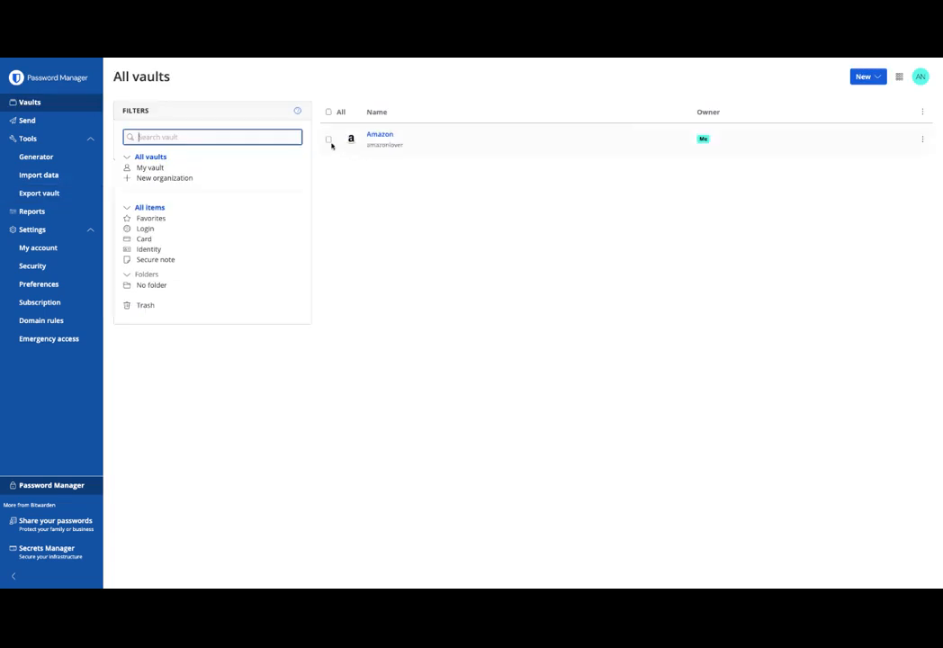
{"action": "left_click", "coordinate": [330, 141]}
{"action": "left_click", "coordinate": [922, 138]}
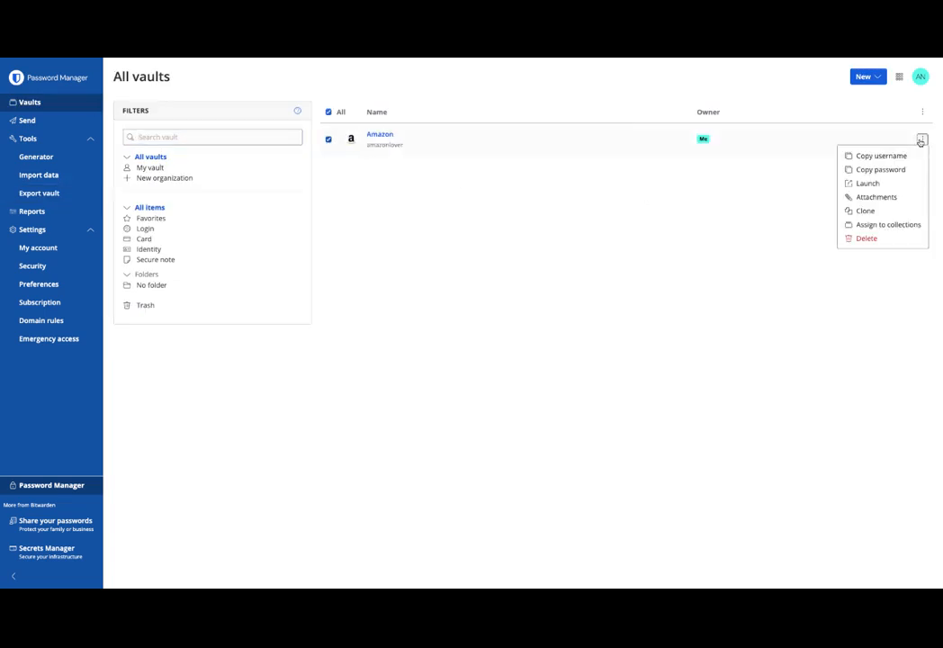
{"action": "left_click", "coordinate": [866, 237]}
{"action": "left_click", "coordinate": [407, 351]}
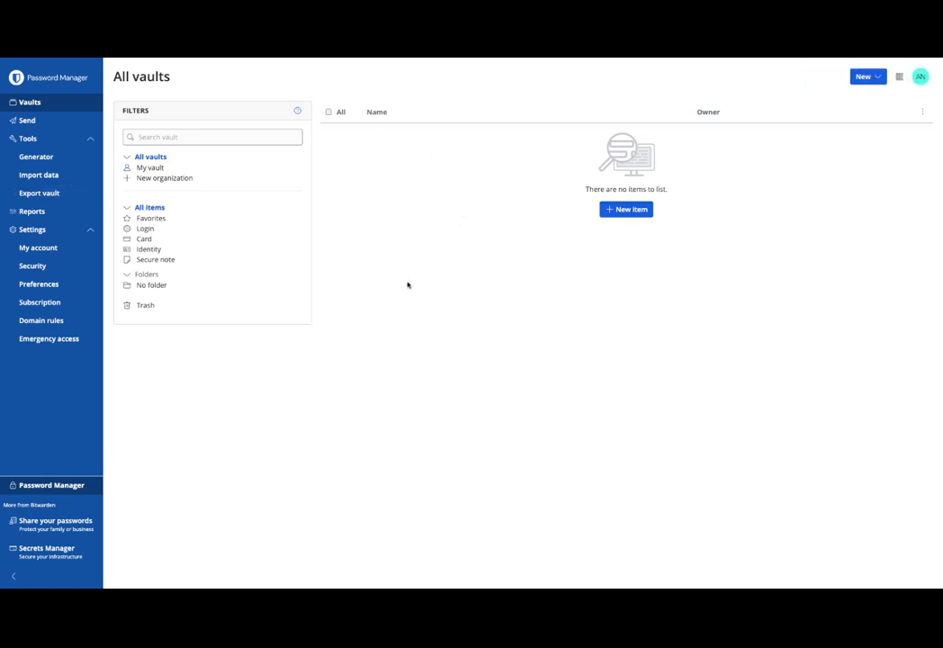
- Import bitwarden_encrypted_export_20240819134159.json using the Bitwarden (json) file format
{"action": "left_click", "coordinate": [40, 176]}
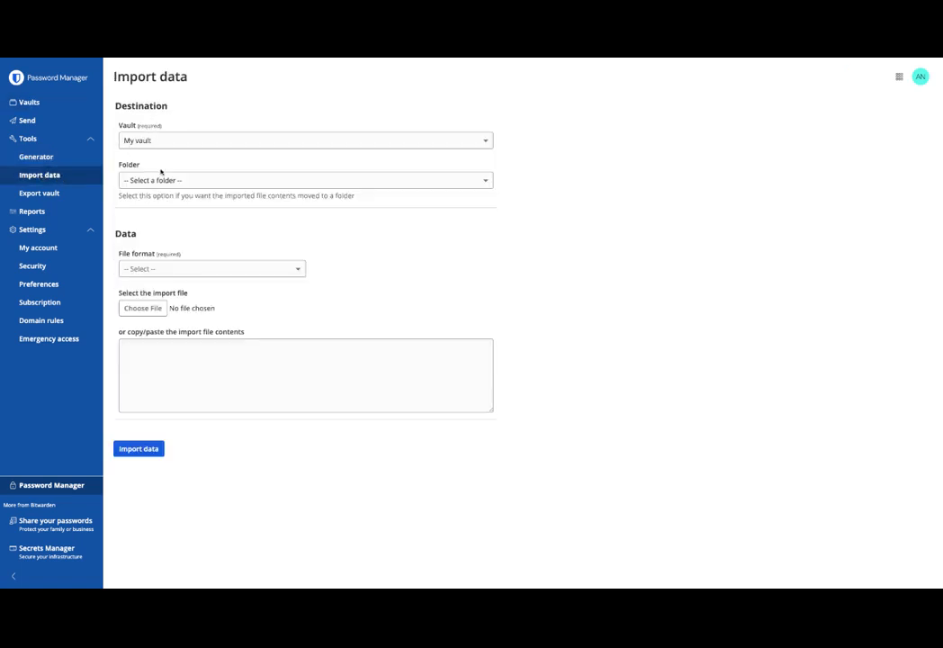
{"action": "left_click", "coordinate": [295, 269]}
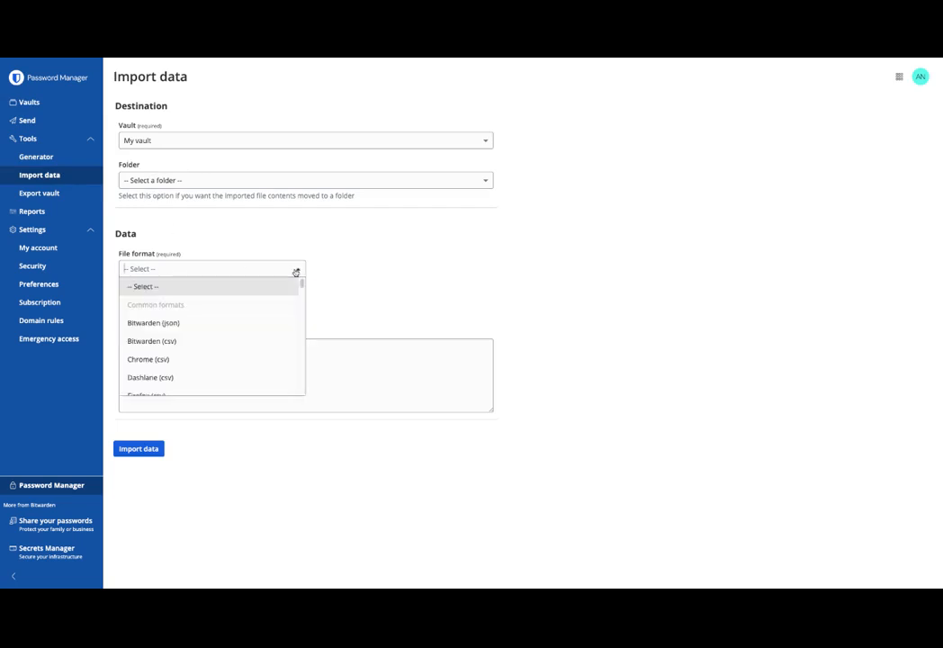
{"action": "left_click", "coordinate": [210, 323]}
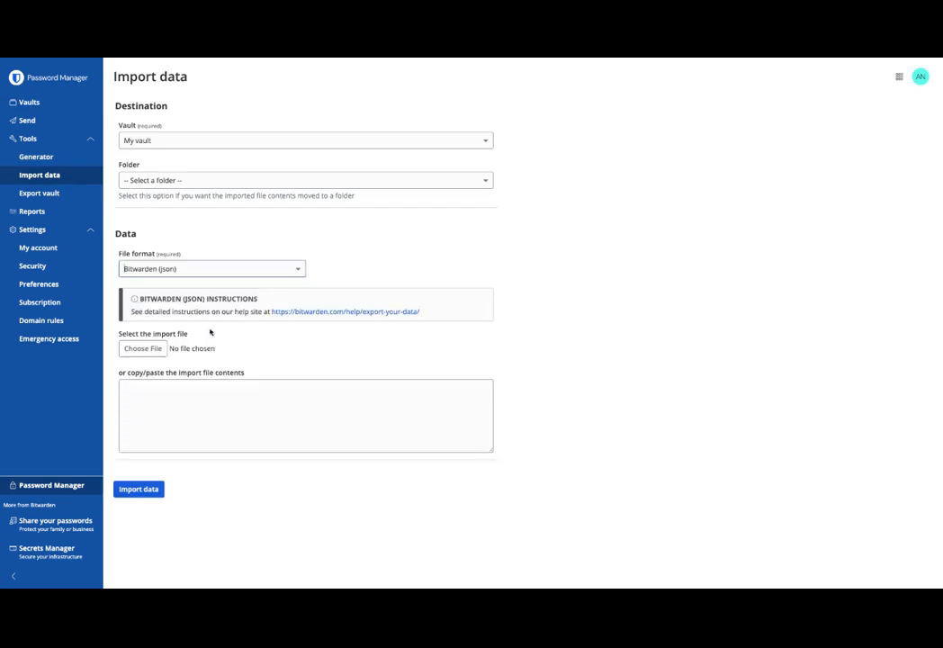
{"action": "left_click", "coordinate": [141, 352]}
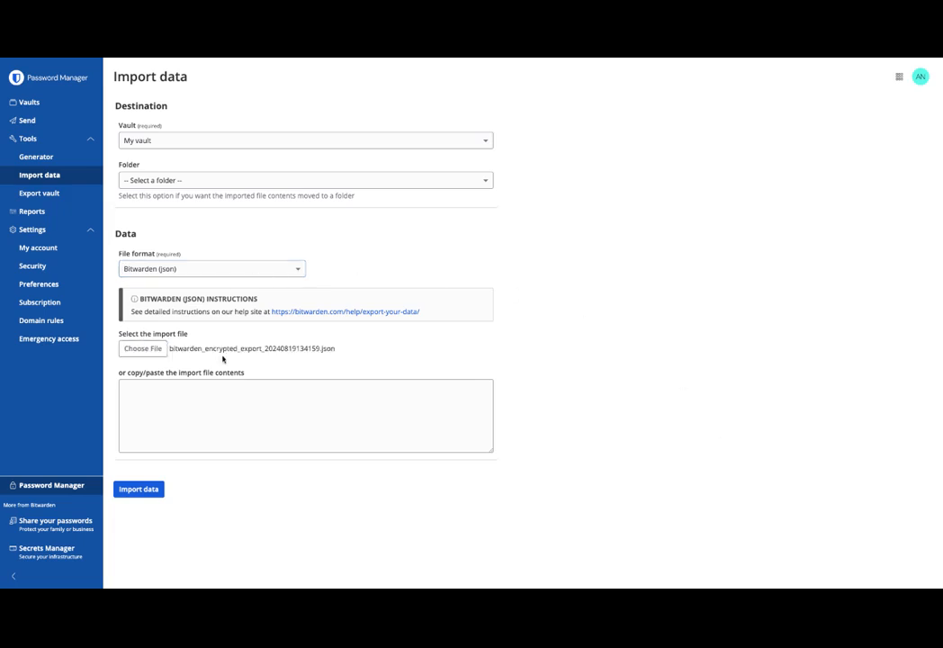
{"action": "left_click", "coordinate": [138, 490]}
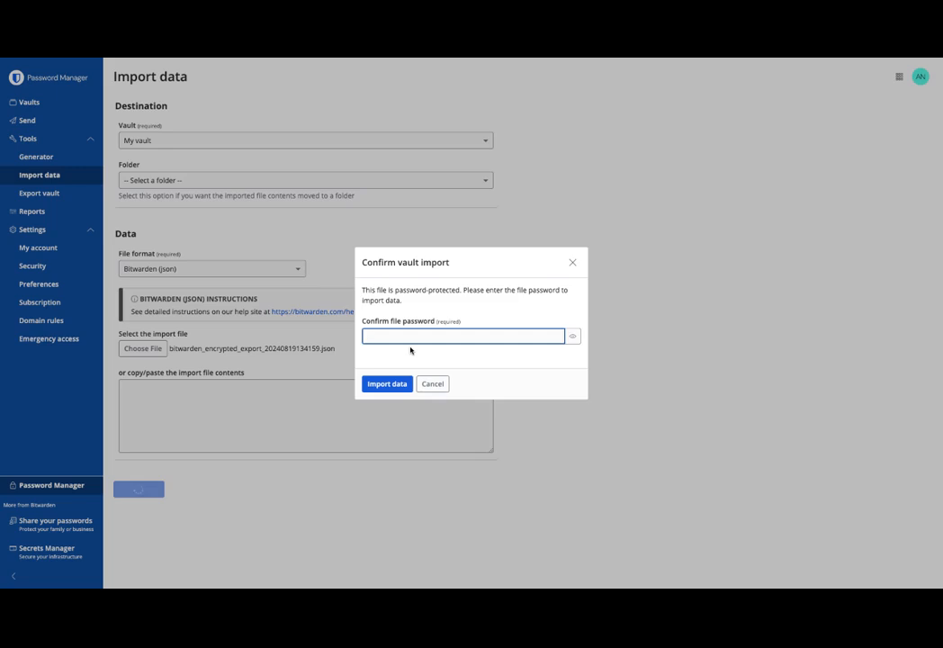
- Enter the export file password to confirm the import and dismiss the success summary
{"action": "type", "text": "•••"}
{"action": "left_click", "coordinate": [386, 387]}
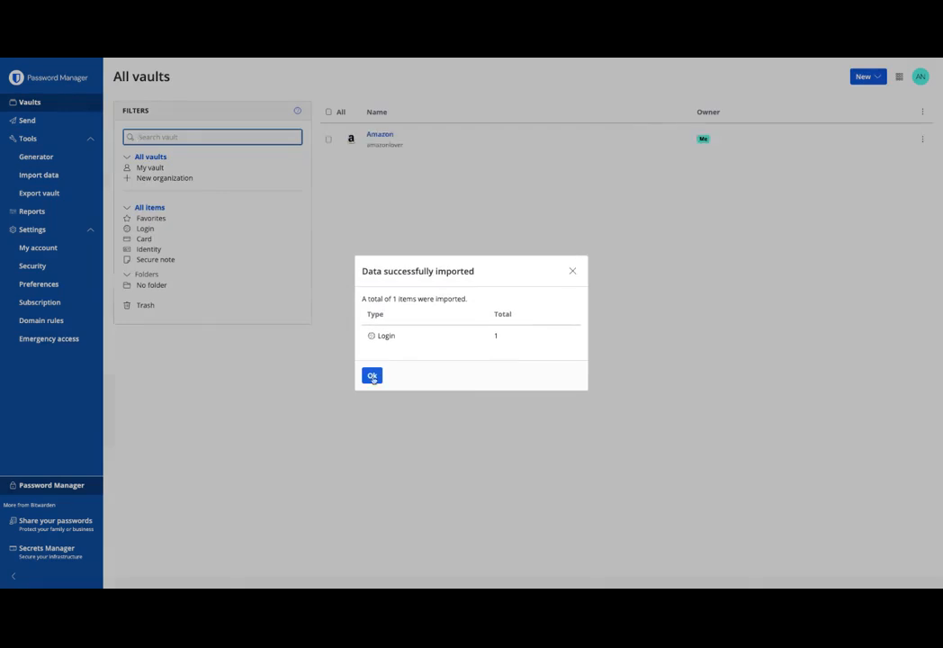
{"action": "left_click", "coordinate": [372, 375]}
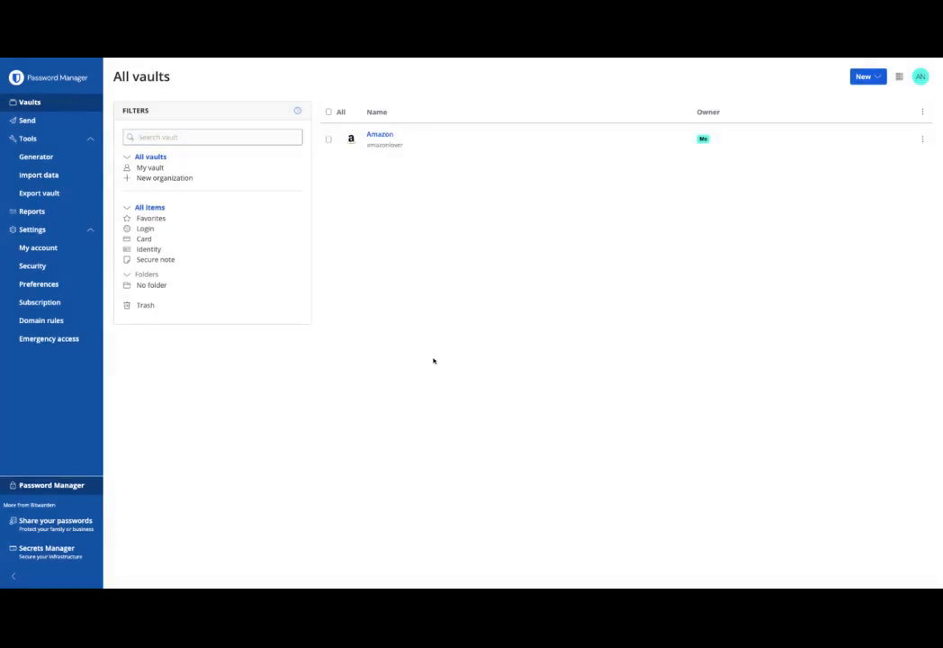